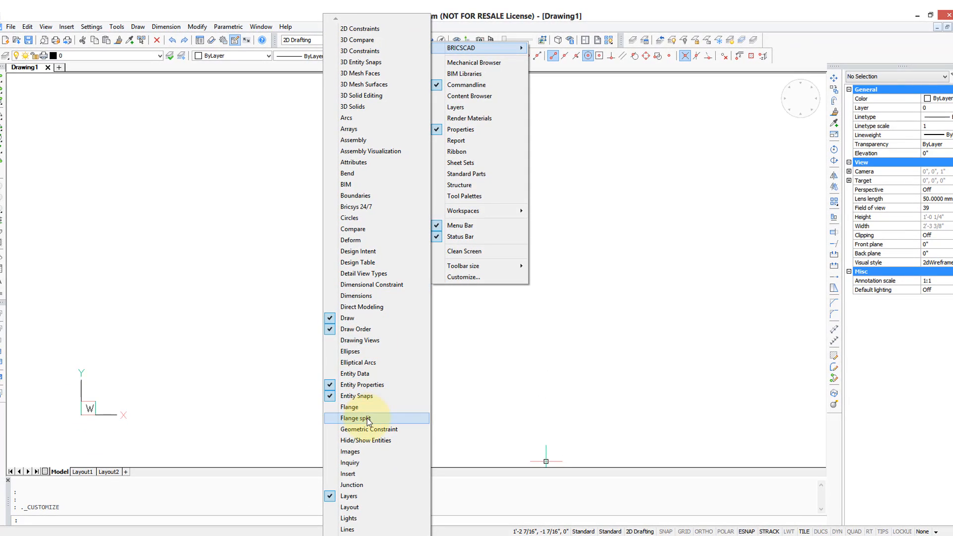
Display the Images toolbar and dock it directly after the Layers toolbar
{"action": "mouse_move", "coordinate": [370, 535]}
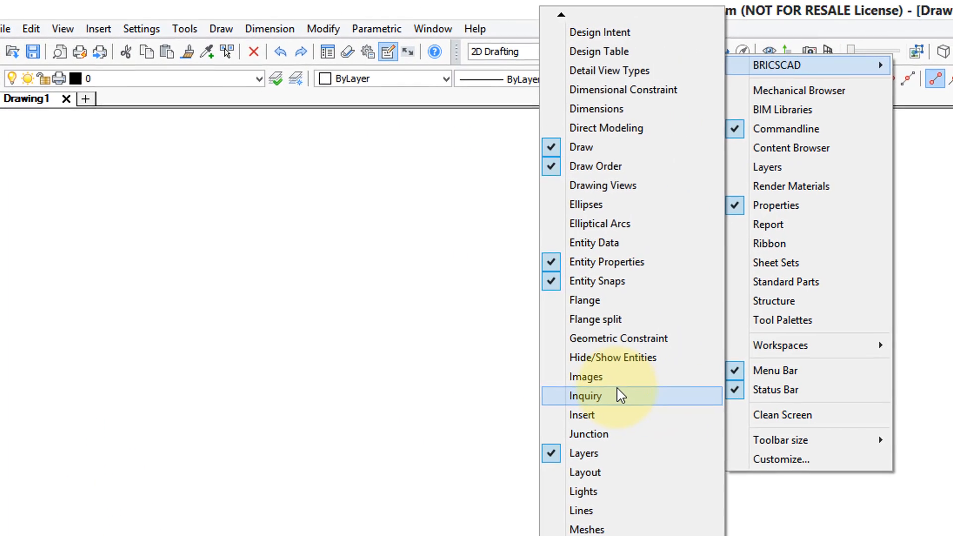
{"action": "left_click", "coordinate": [614, 383]}
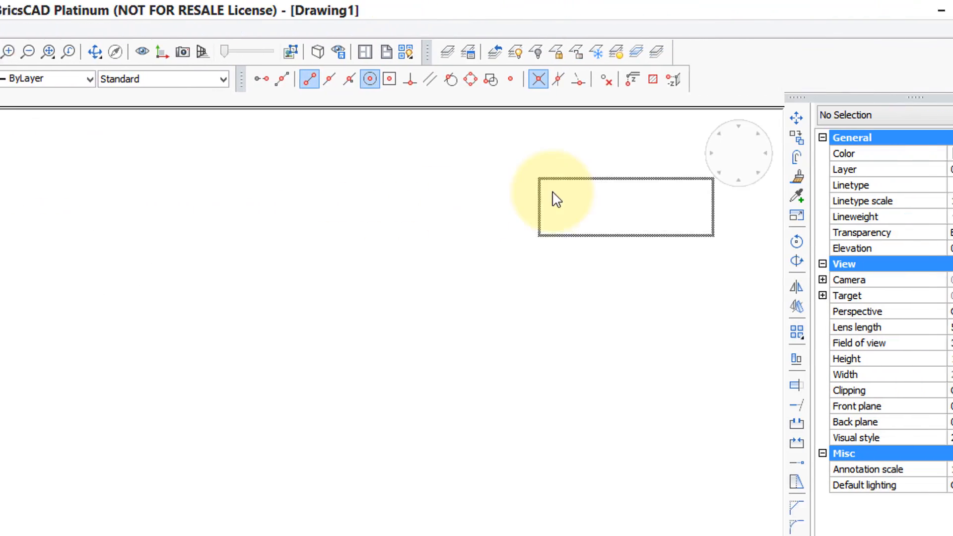
{"action": "left_click_drag", "start_coordinate": [555, 199], "coordinate": [691, 44]}
{"action": "left_click_drag", "start_coordinate": [617, 38], "coordinate": [616, 36]}
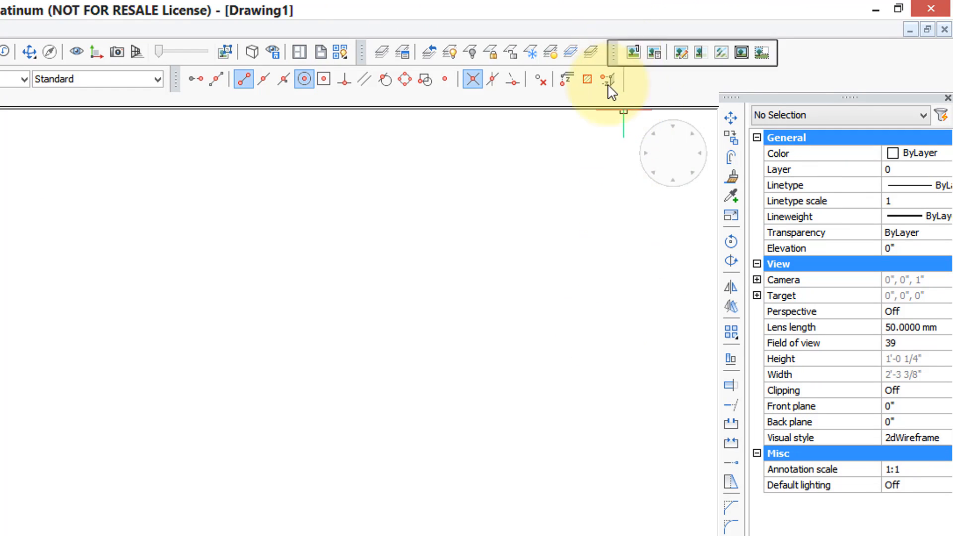
Undock and close the Images toolbar, and try moving the Entity Snaps toolbar out of its dock while overriding LockUI
{"action": "left_click_drag", "start_coordinate": [613, 55], "coordinate": [360, 214]}
{"action": "left_click", "coordinate": [502, 185]}
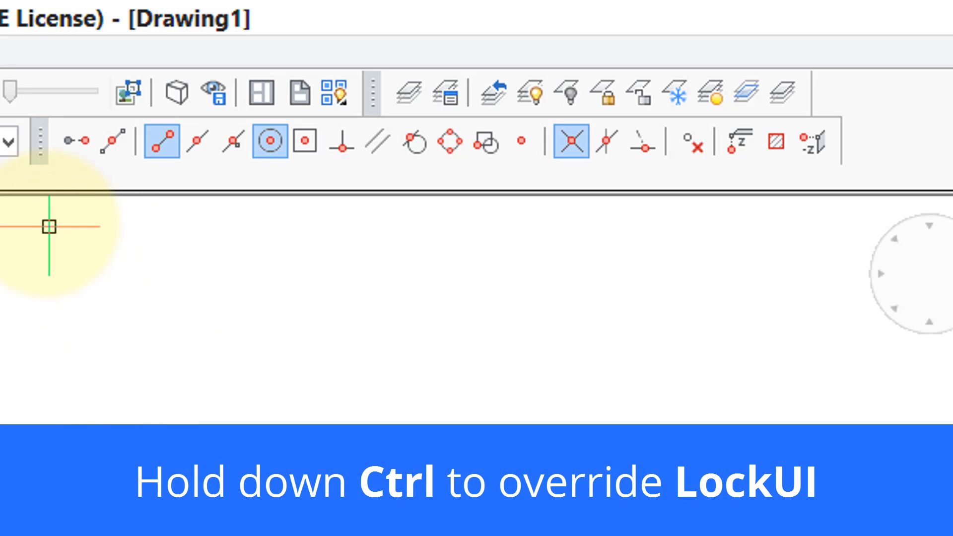
{"action": "mouse_move", "coordinate": [42, 155]}
{"action": "left_mouse_down", "text": "ctrl"}
{"action": "mouse_move", "coordinate": [44, 238]}
{"action": "mouse_move", "coordinate": [11, 342]}
{"action": "left_mouse_up", "text": "ctrl"}
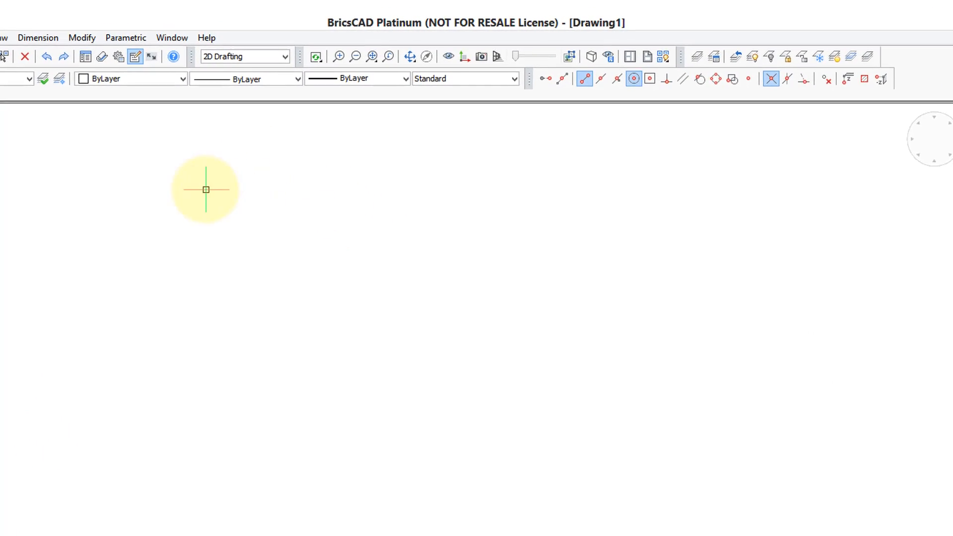
Open the interface customization settings for toolbars and expand the Standard toolbar's list of tools
{"action": "right_click", "coordinate": [206, 62]}
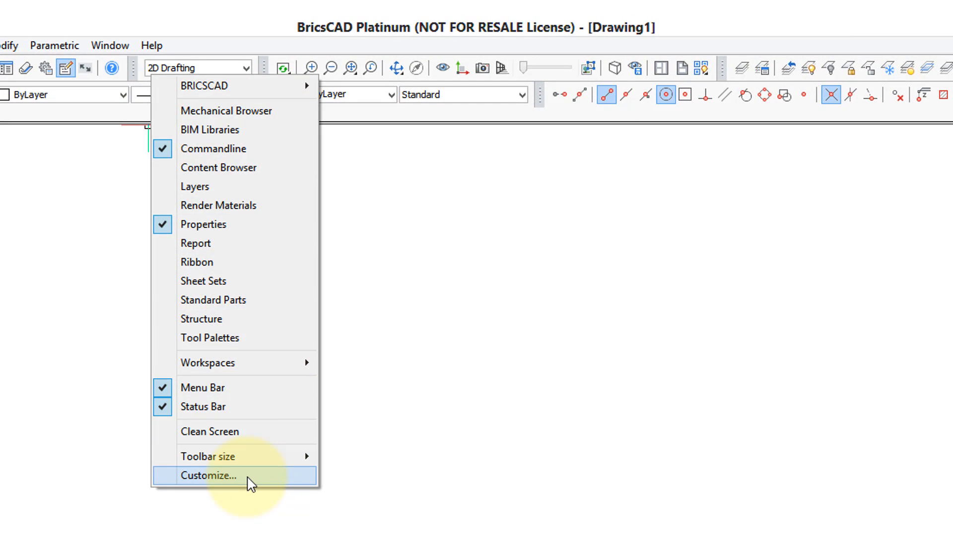
{"action": "left_click", "coordinate": [251, 482]}
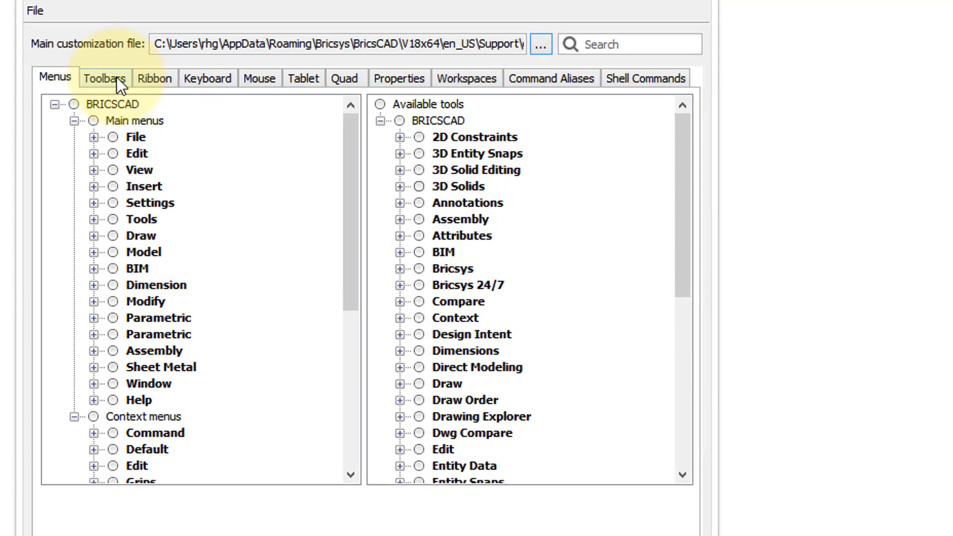
{"action": "left_click", "coordinate": [117, 78]}
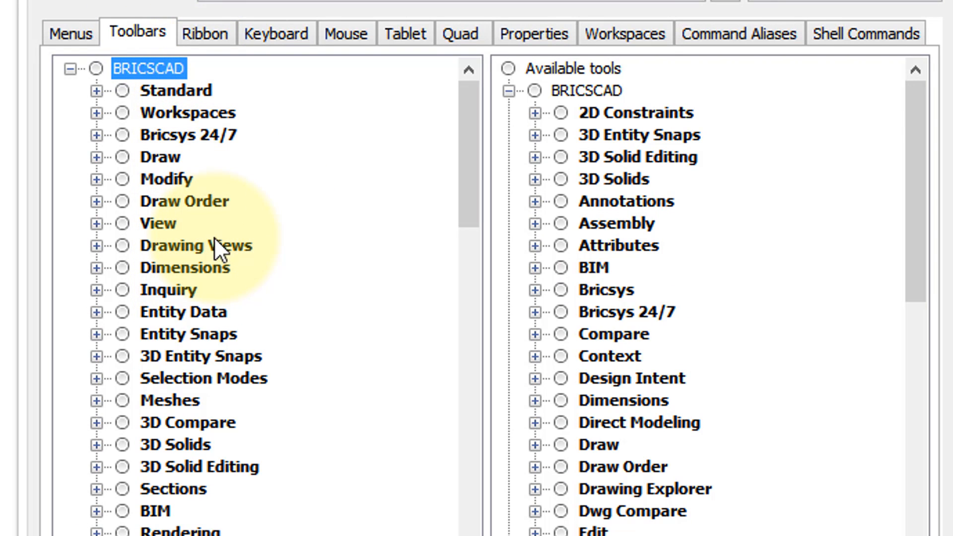
{"action": "left_click_drag", "start_coordinate": [449, 164], "coordinate": [15, 91]}
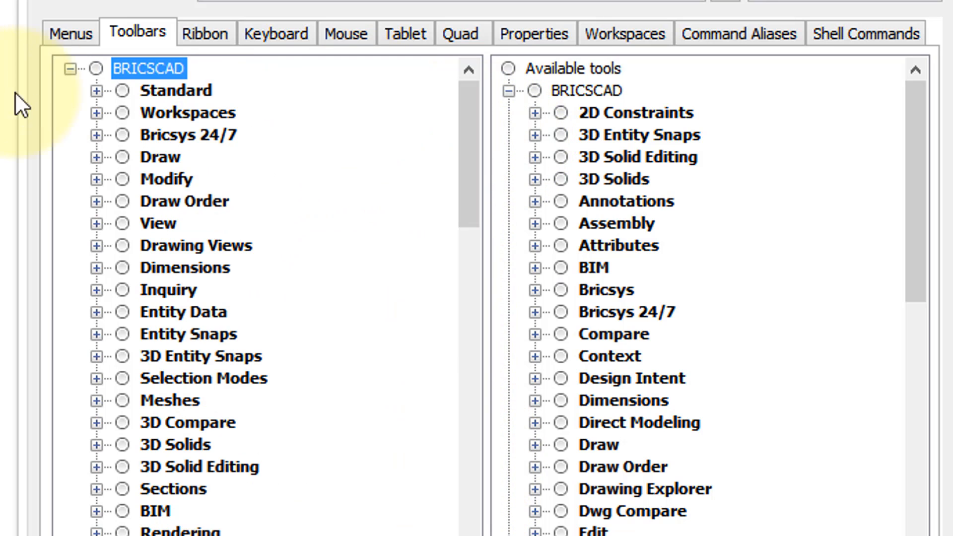
{"action": "left_click", "coordinate": [96, 92]}
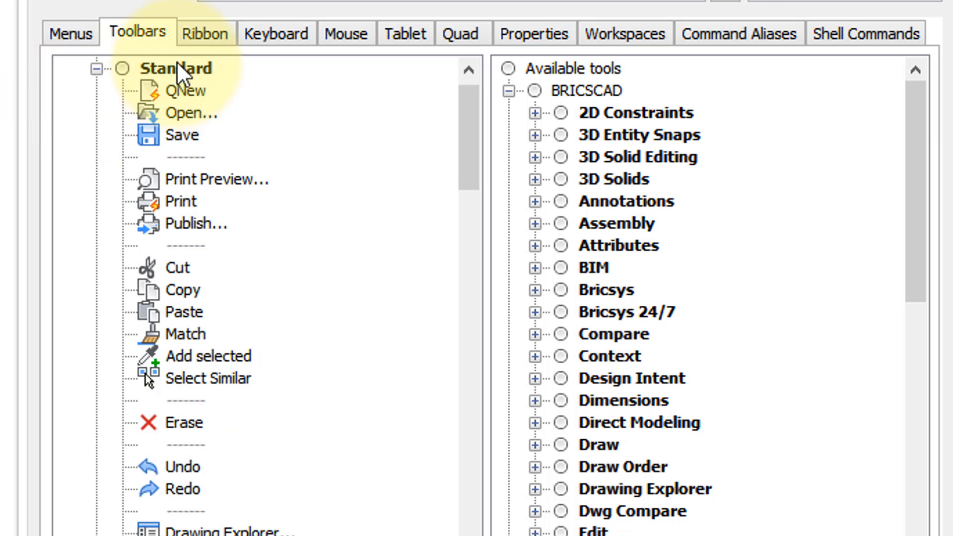
{"action": "left_click_drag", "start_coordinate": [467, 163], "coordinate": [470, 133]}
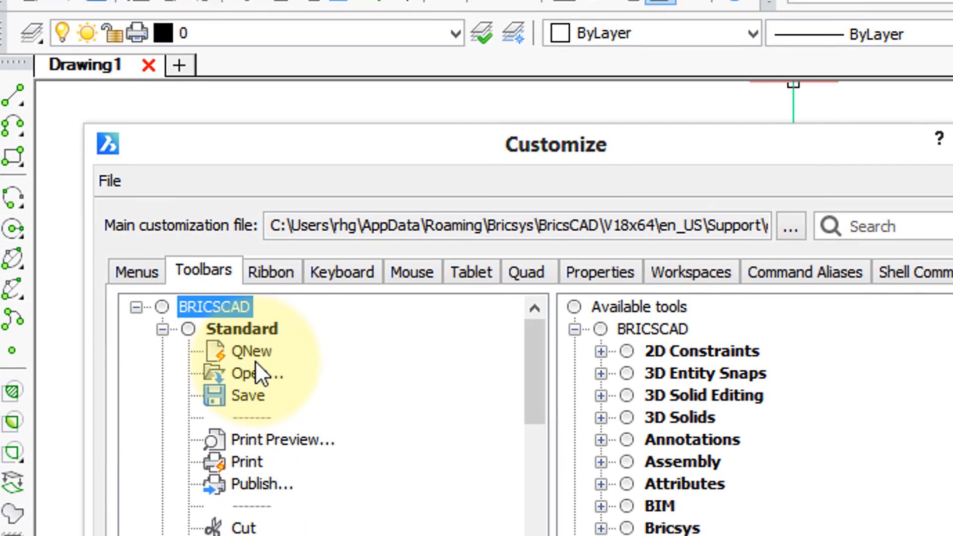
Insert the existing Save As tool from the File toolbox into the Standard toolbar and place it directly below Save
{"action": "left_click", "coordinate": [197, 155]}
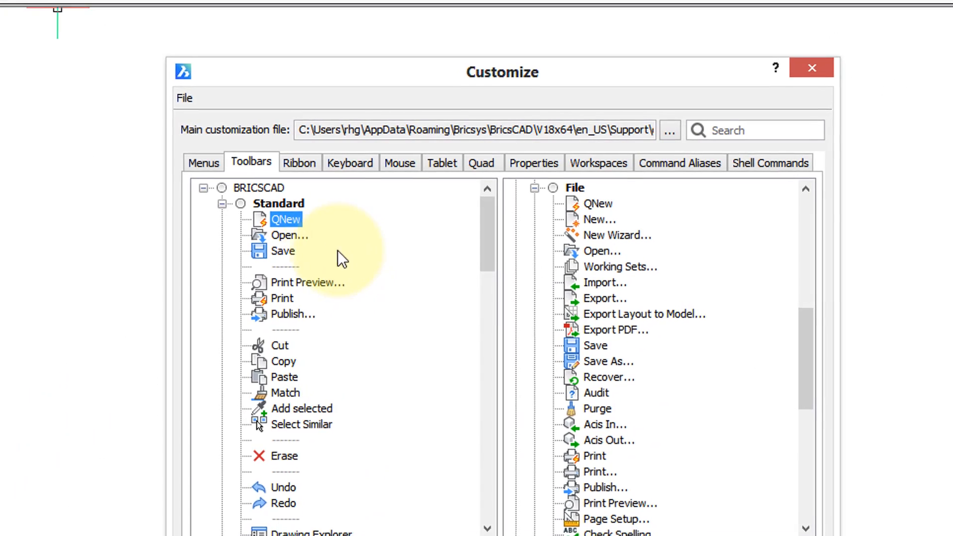
{"action": "right_click", "coordinate": [293, 221]}
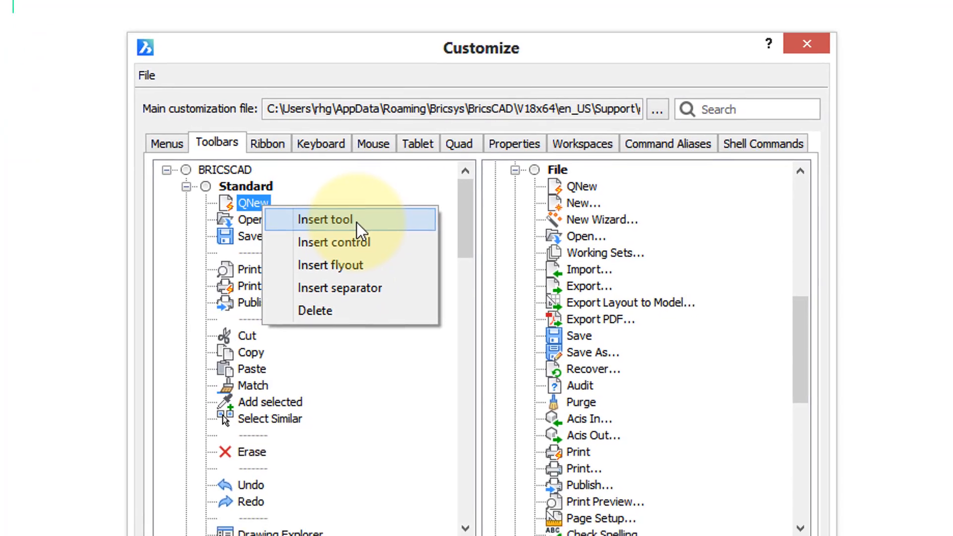
{"action": "left_click", "coordinate": [353, 397]}
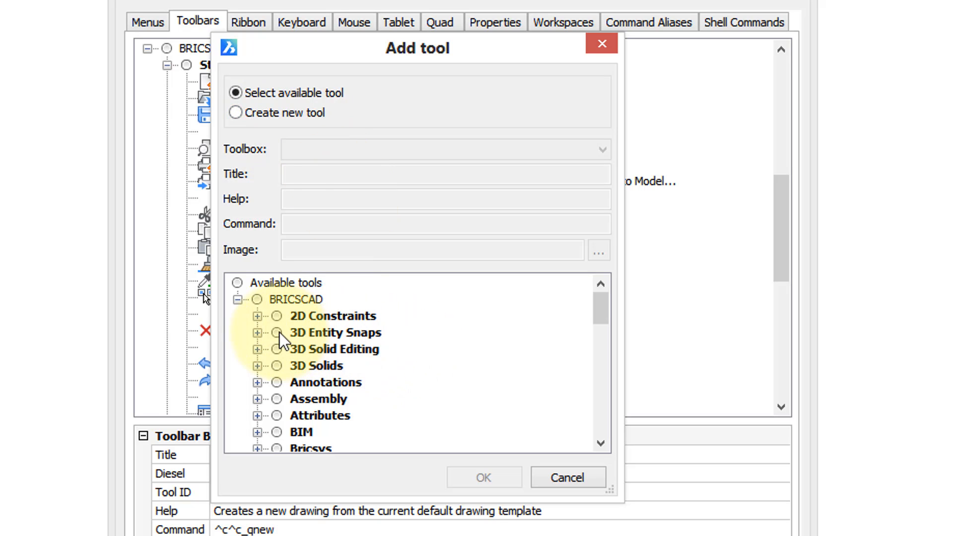
{"action": "left_click_drag", "start_coordinate": [601, 316], "coordinate": [602, 376]}
{"action": "left_click", "coordinate": [257, 333]}
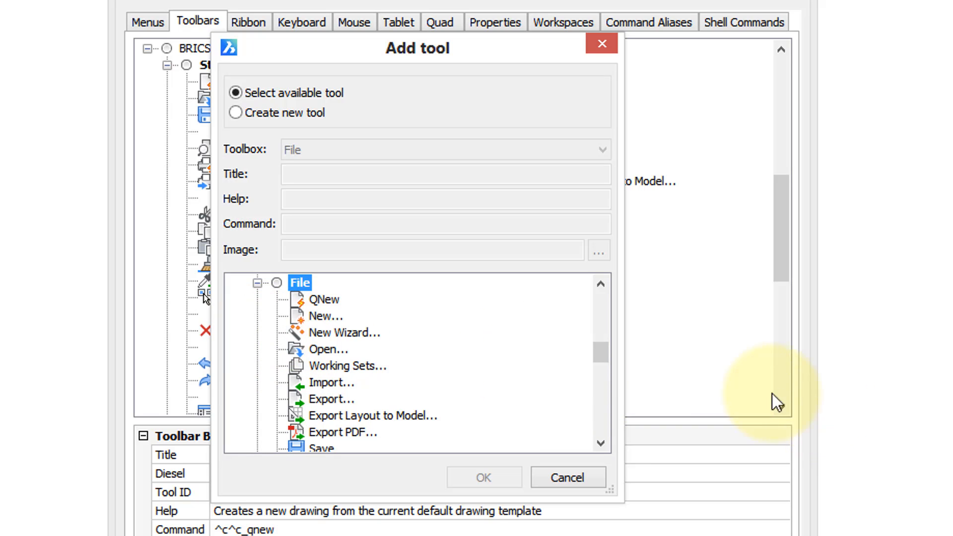
{"action": "left_click", "coordinate": [600, 443]}
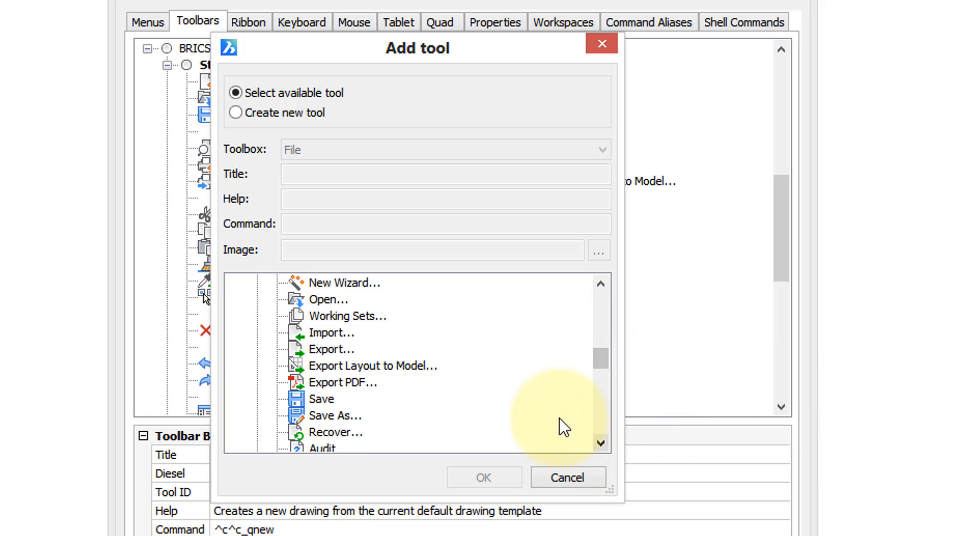
{"action": "left_click", "coordinate": [334, 415]}
{"action": "left_click", "coordinate": [457, 476]}
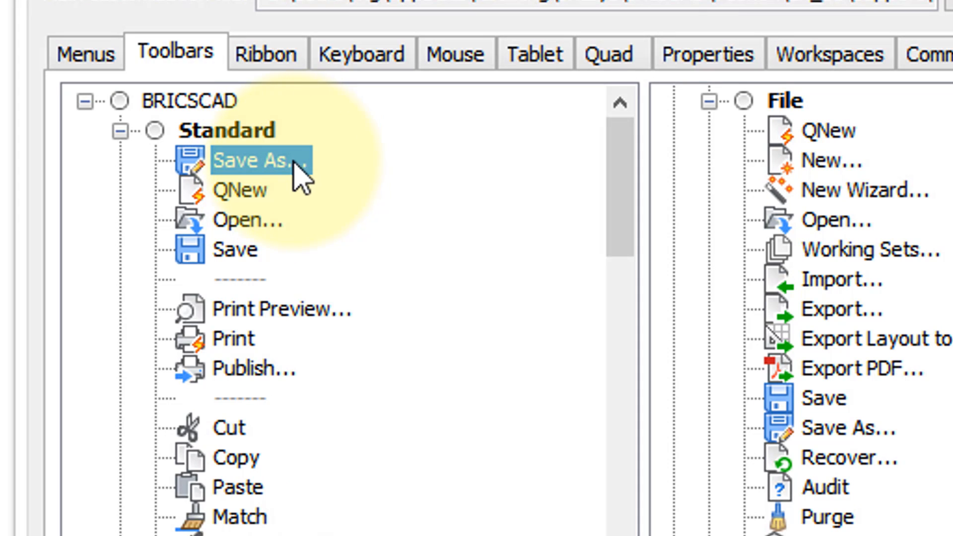
{"action": "left_click_drag", "start_coordinate": [293, 166], "coordinate": [277, 274]}
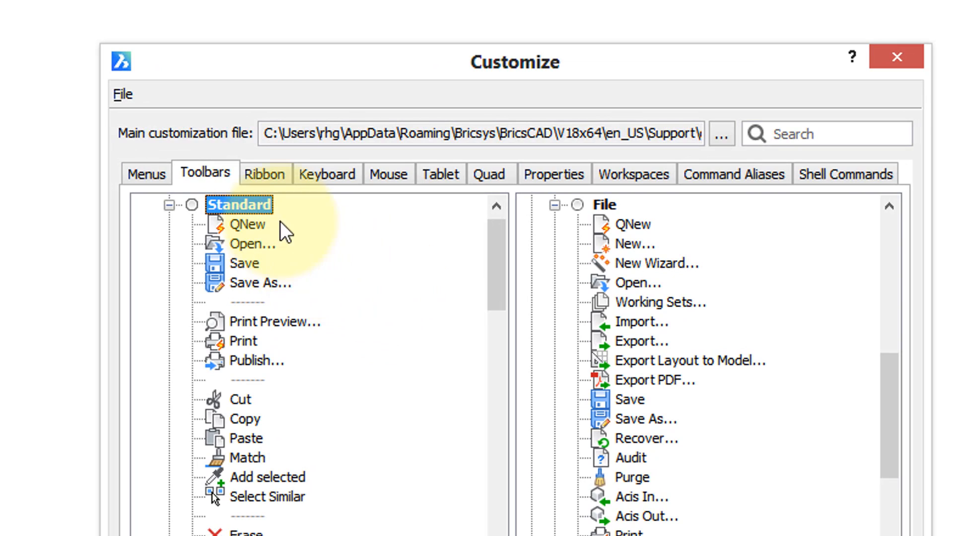
Insert a toolbar titled "New Toolbar" above the Standard toolbar
{"action": "right_click", "coordinate": [259, 207]}
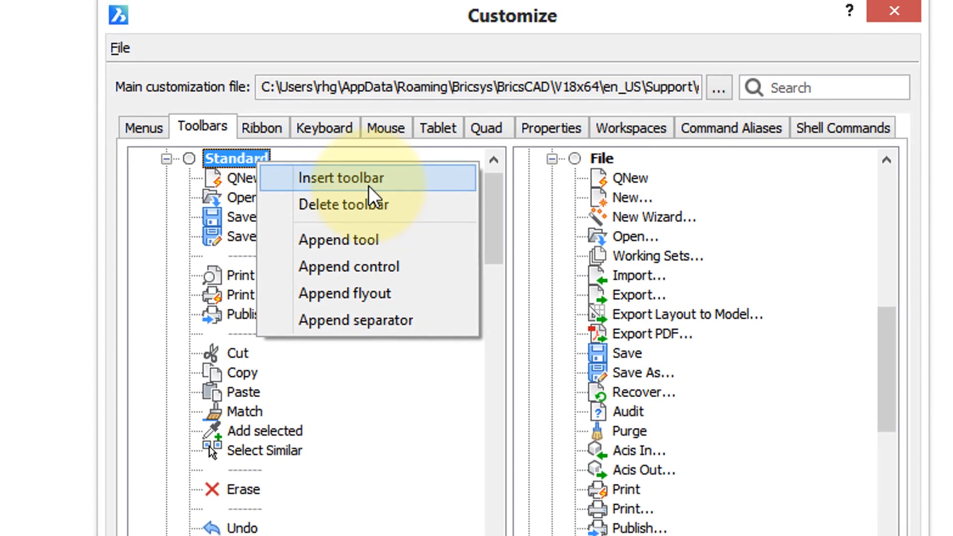
{"action": "left_click", "coordinate": [367, 224]}
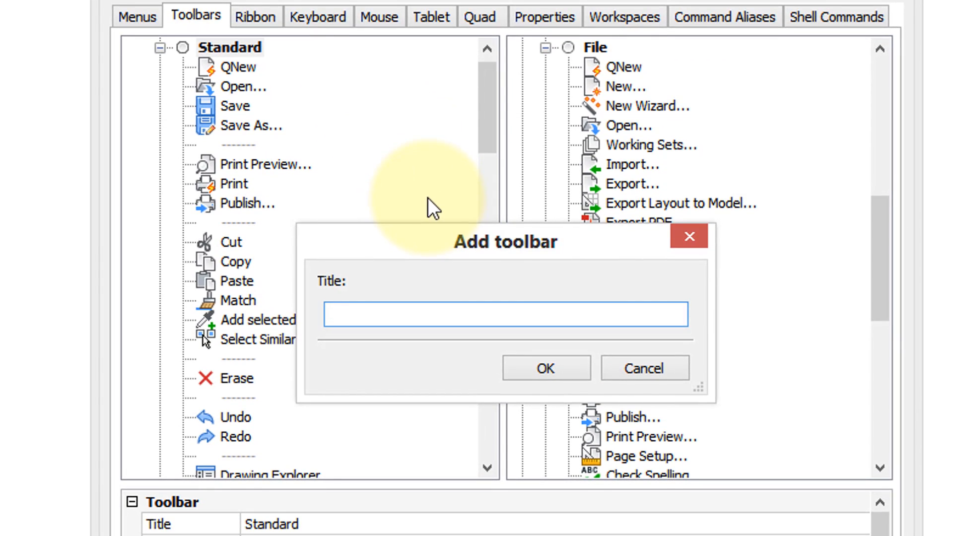
{"action": "type", "text": "New Toolbar"}
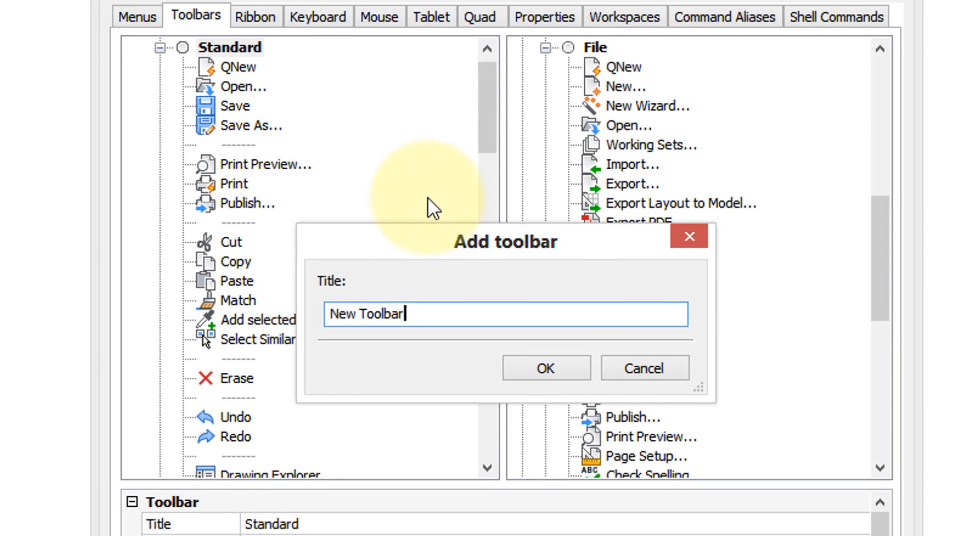
{"action": "left_click", "coordinate": [543, 361]}
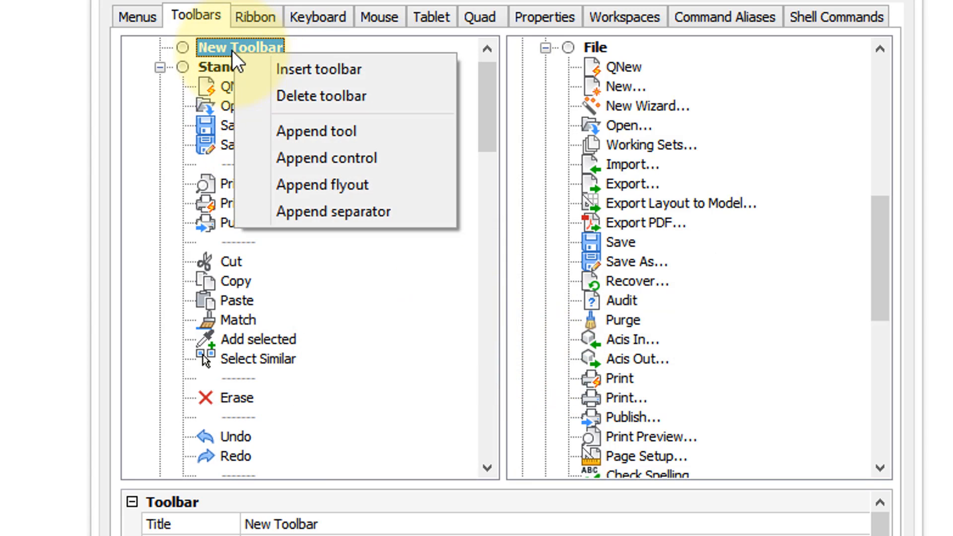
Append the Coincident tool from 2D Constraints to New Toolbar, and move the floating toolbar into the drawing area
{"action": "left_click", "coordinate": [295, 128]}
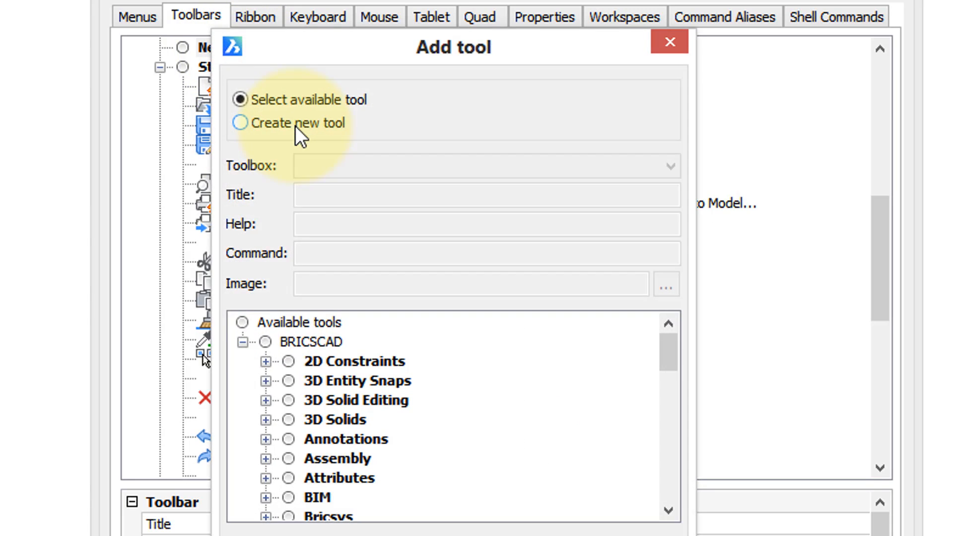
{"action": "double_click", "coordinate": [368, 360]}
{"action": "left_click", "coordinate": [363, 338]}
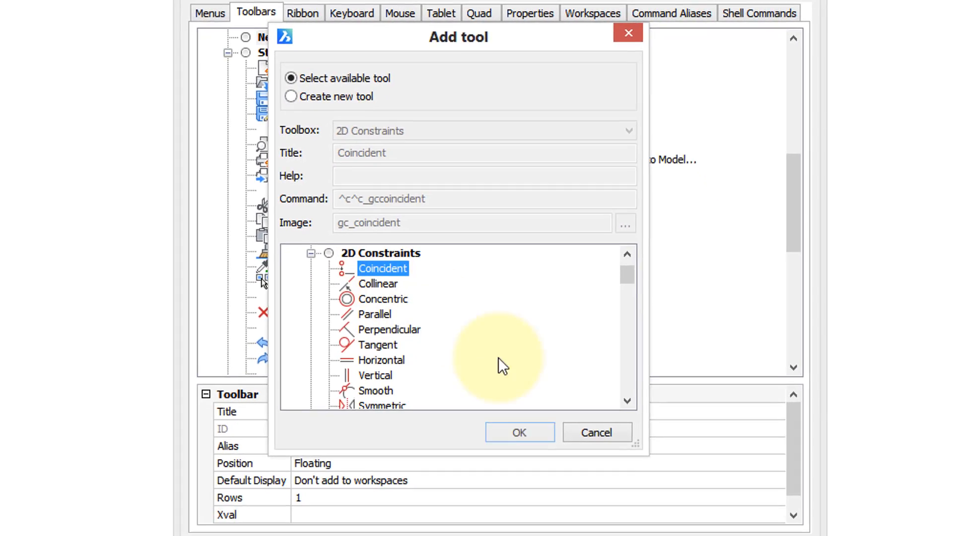
{"action": "left_click", "coordinate": [530, 534]}
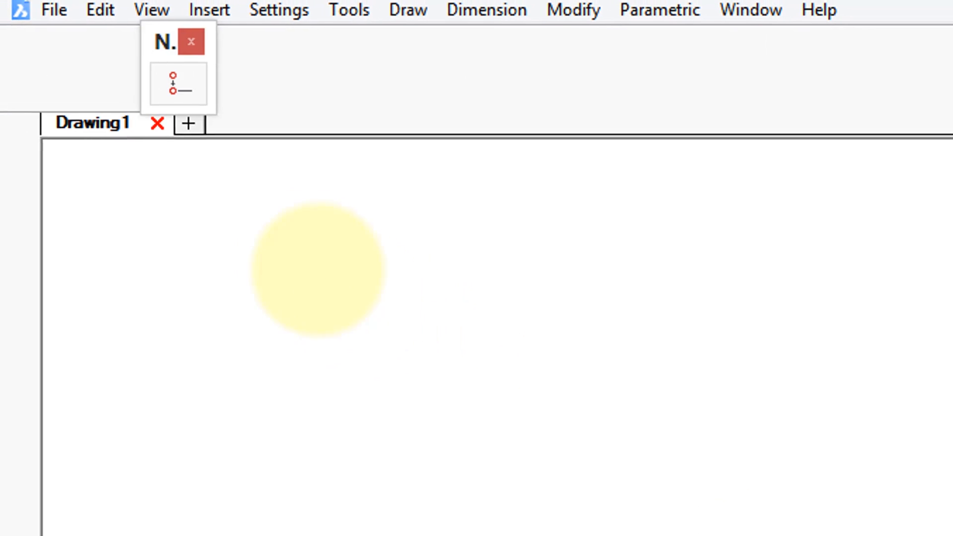
{"action": "left_click_drag", "start_coordinate": [160, 64], "coordinate": [730, 506]}
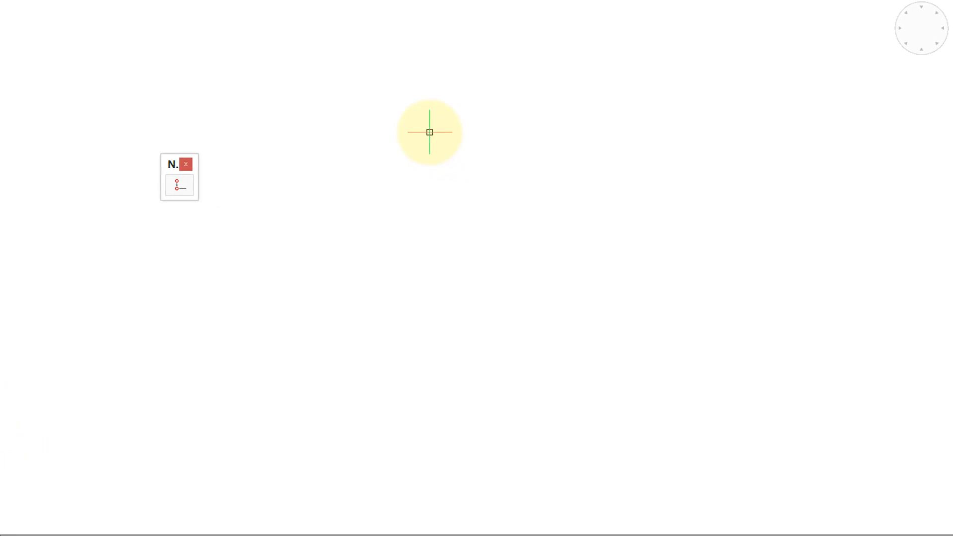
Reopen the customization settings and show the properties of the Coincident tool under New Toolbar
{"action": "key", "text": "Return"}
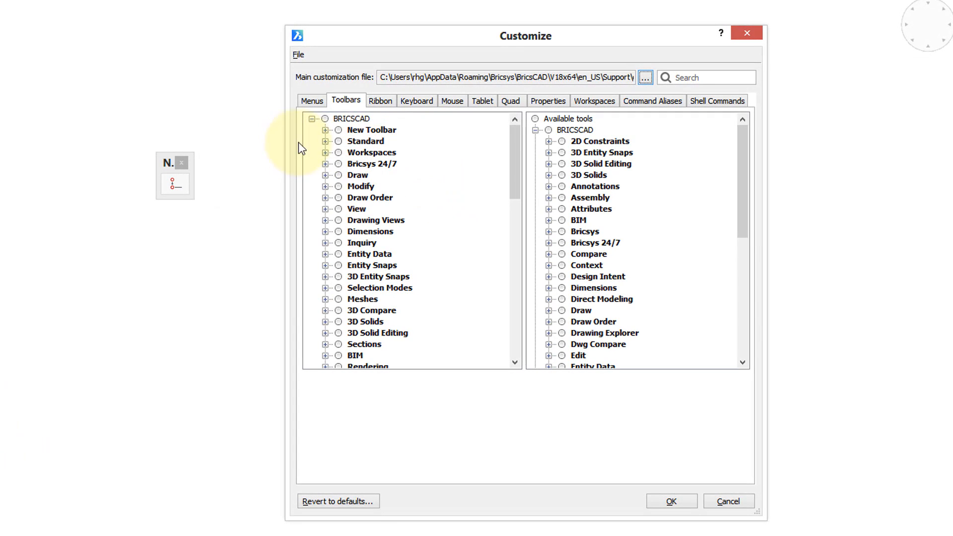
{"action": "left_click", "coordinate": [325, 130]}
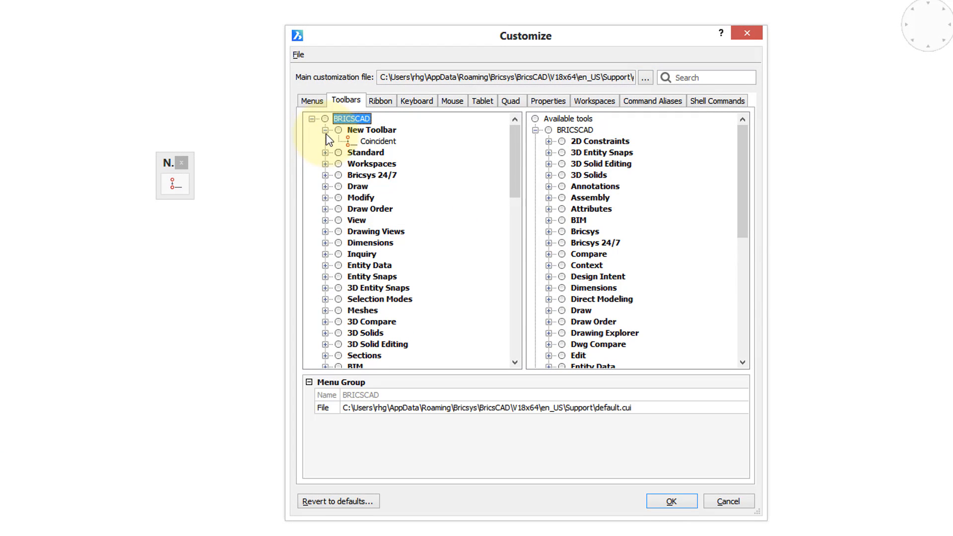
{"action": "left_click", "coordinate": [375, 142]}
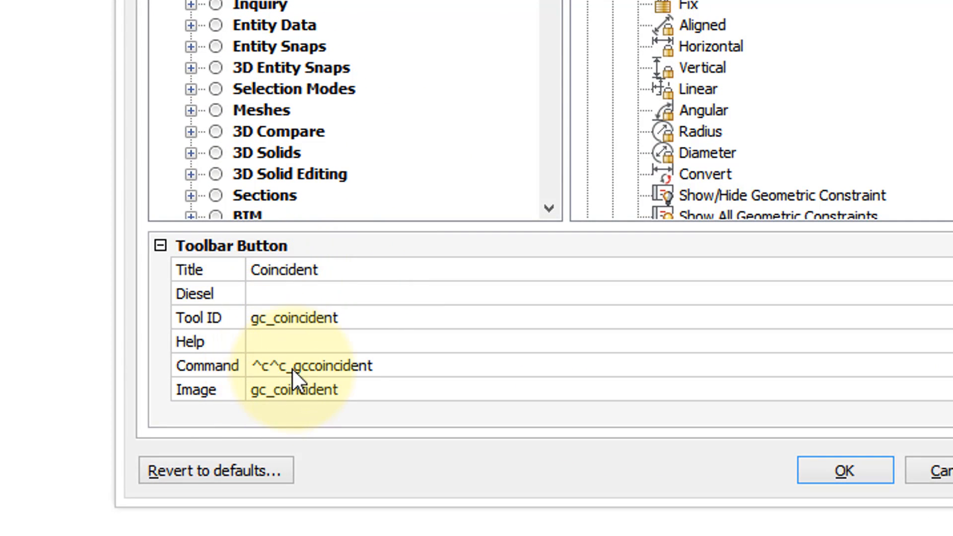
Review the parts of the Coincident button's command macro and append a semicolon, making it ^c^c_gccoincident;
{"action": "left_click", "coordinate": [307, 367]}
{"action": "left_click", "coordinate": [393, 372]}
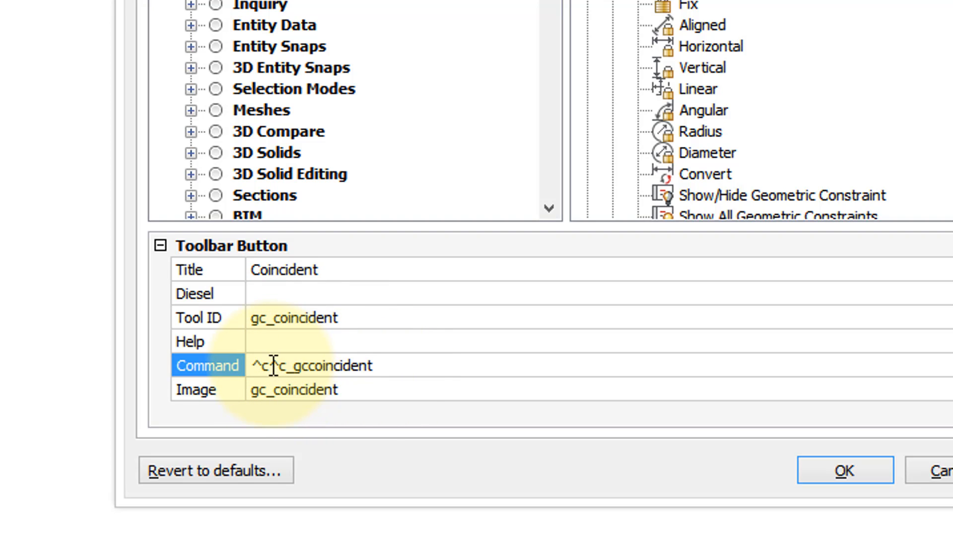
{"action": "left_click_drag", "start_coordinate": [270, 366], "coordinate": [251, 365]}
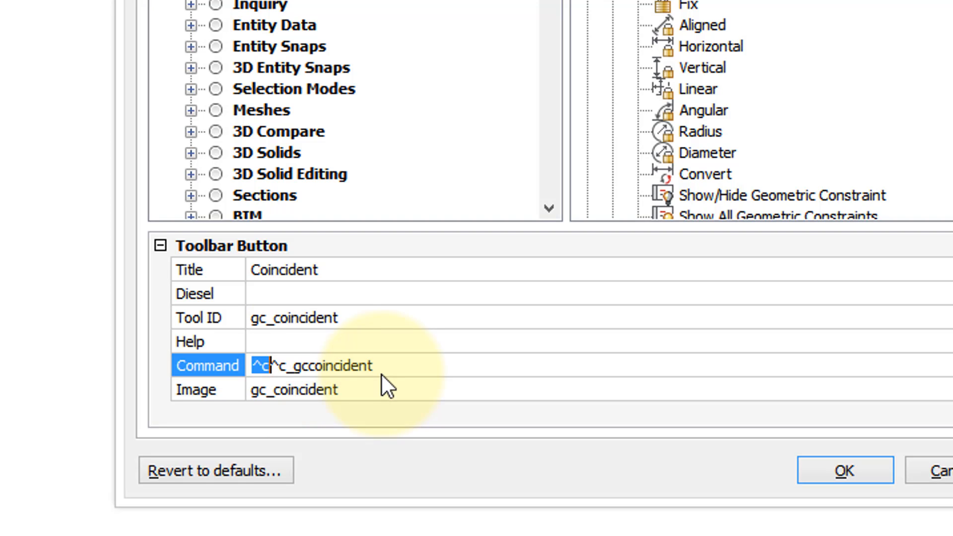
{"action": "left_click_drag", "start_coordinate": [271, 365], "coordinate": [280, 366]}
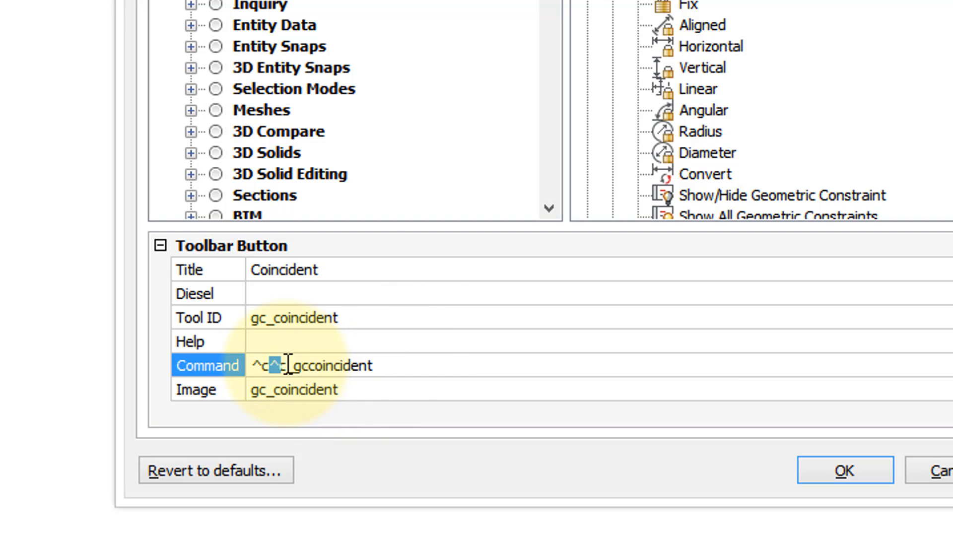
{"action": "left_click_drag", "start_coordinate": [292, 366], "coordinate": [286, 365]}
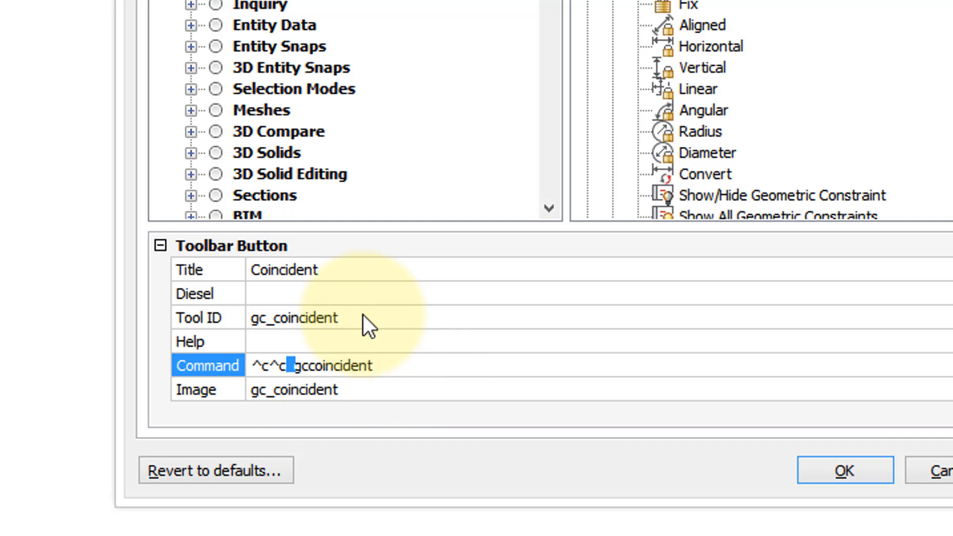
{"action": "left_click", "coordinate": [376, 366]}
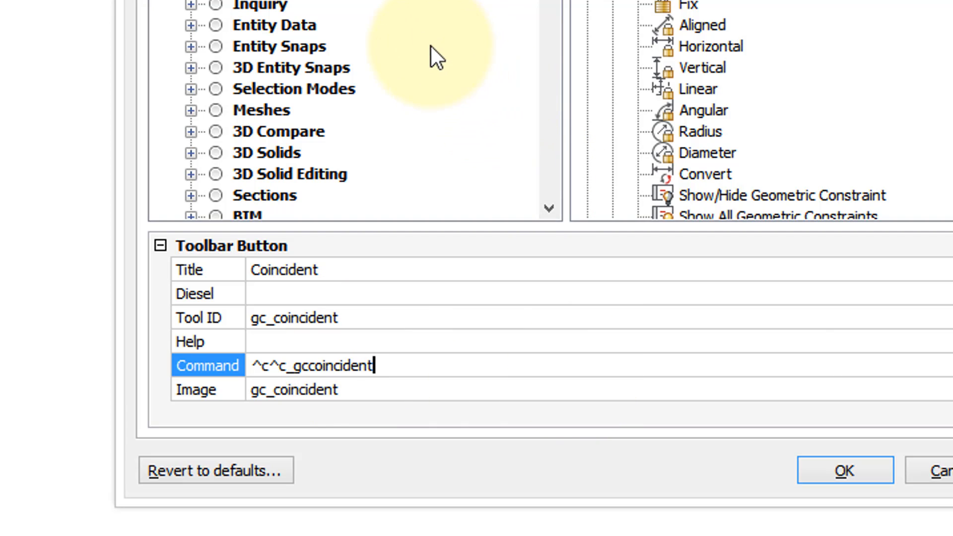
{"action": "scroll", "coordinate": [430, 46], "scroll_direction": "down", "scroll_amount": 2}
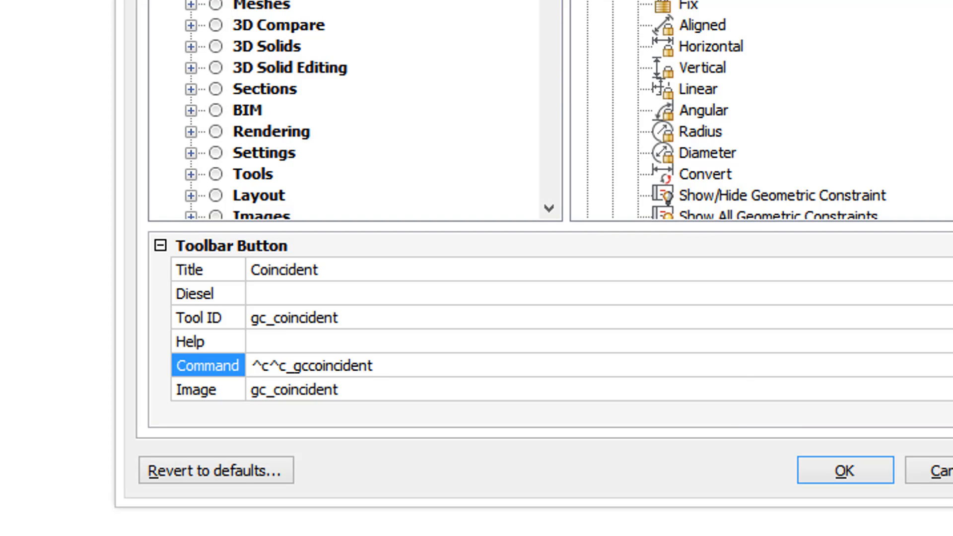
{"action": "type", "text": ";"}
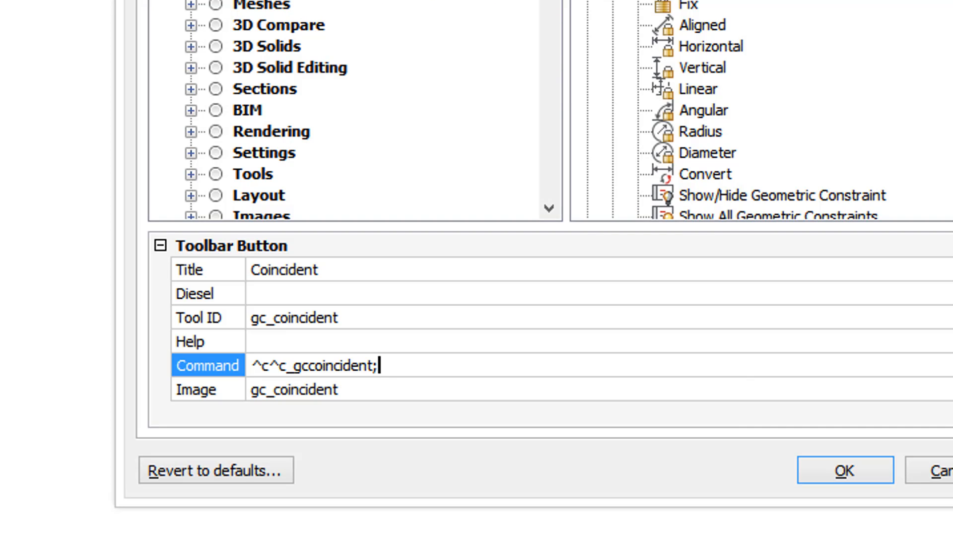